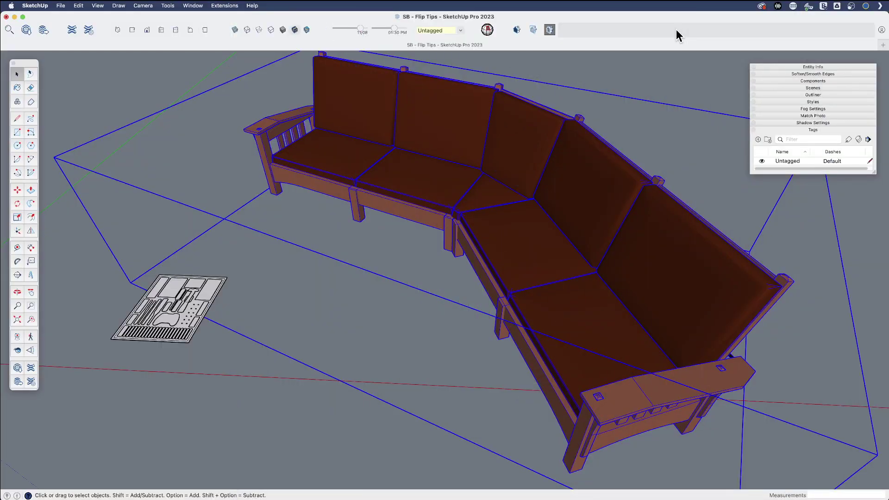
Orbit and zoom out to frame the whole sectional sofa with the Flip tool active.
middle_drag(511, 205, 472, 308)
scroll(490, 284, down, 3)
key(shift+f)
Test-flip the sofa across its red and green flip planes.
middle_drag(530, 365, 410, 363)
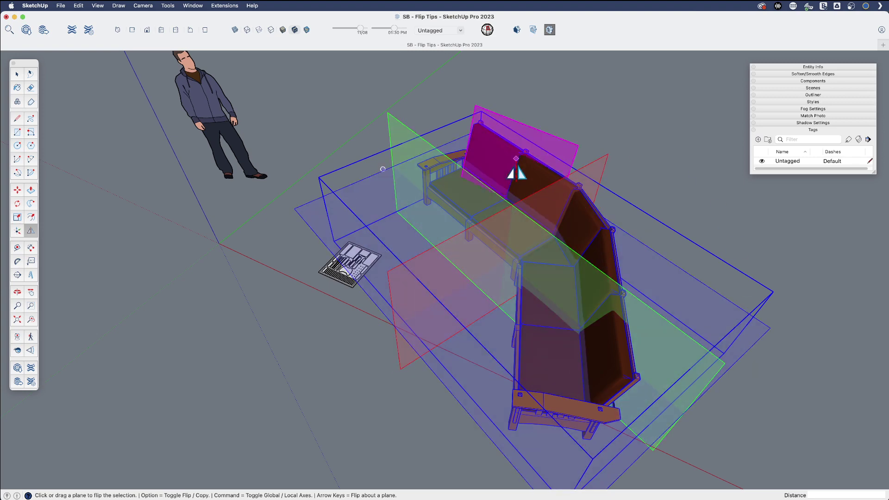
click(596, 178)
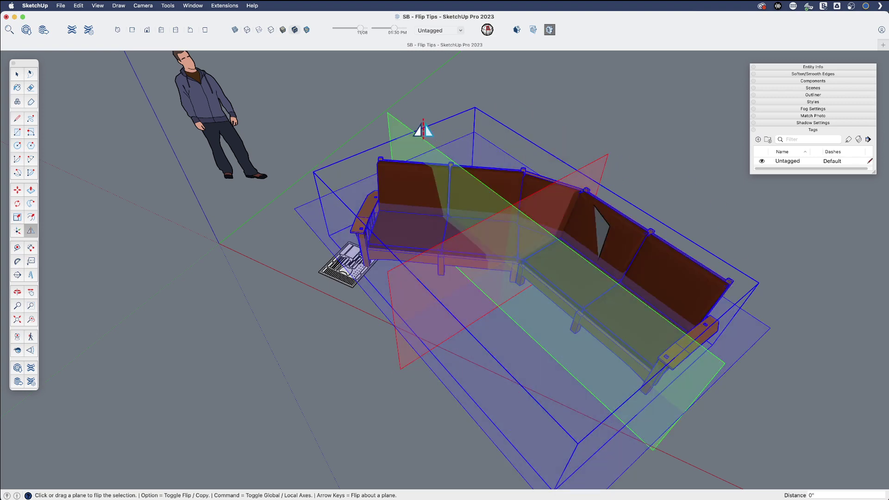
click(397, 136)
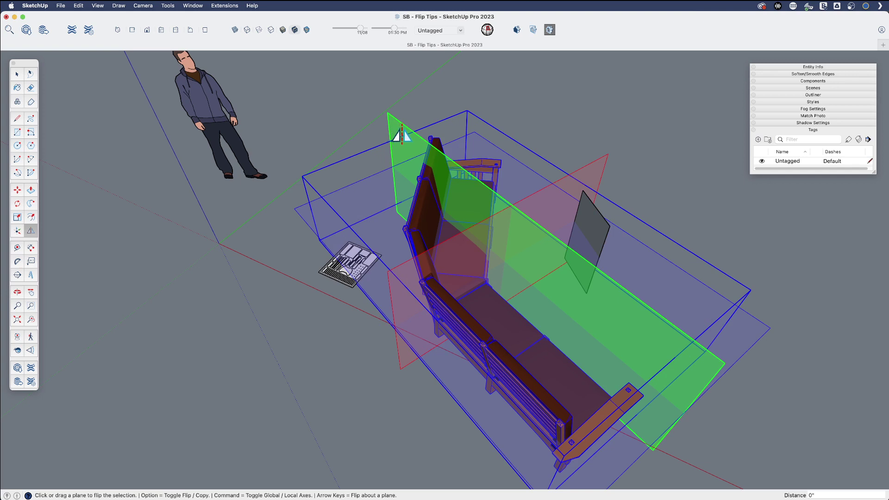
key(space)
Delete the stray grey panel, then flip the sofa back front-to-back and lengthwise.
click(596, 224)
key(Delete)
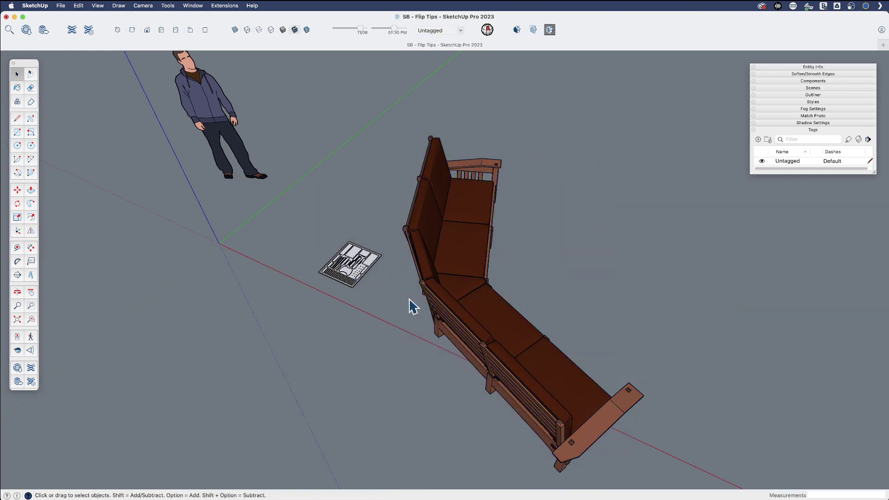
click(464, 282)
key(shift+f)
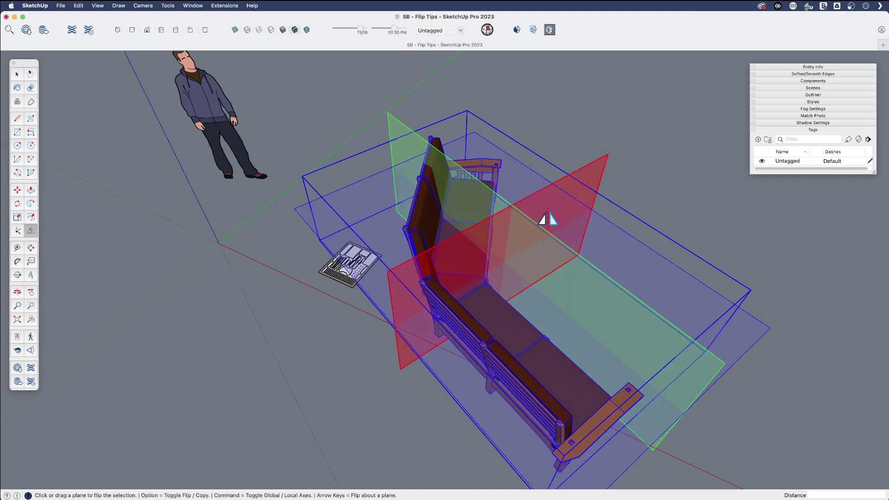
click(398, 135)
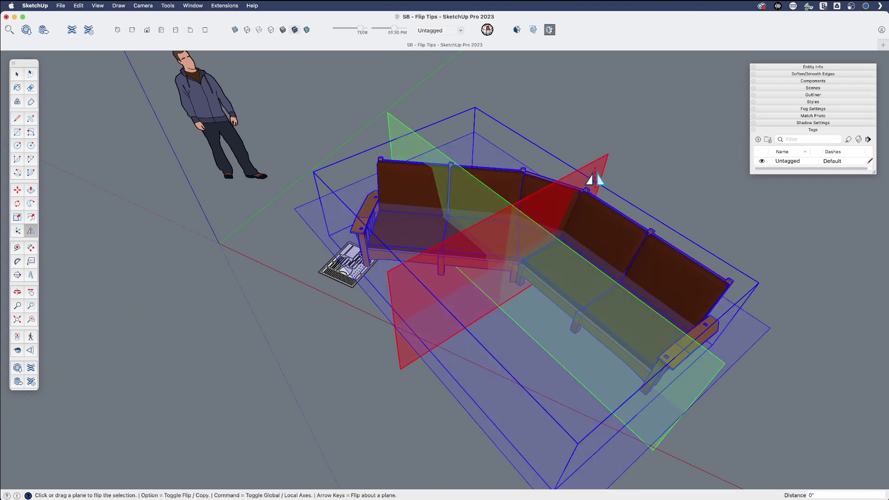
click(595, 178)
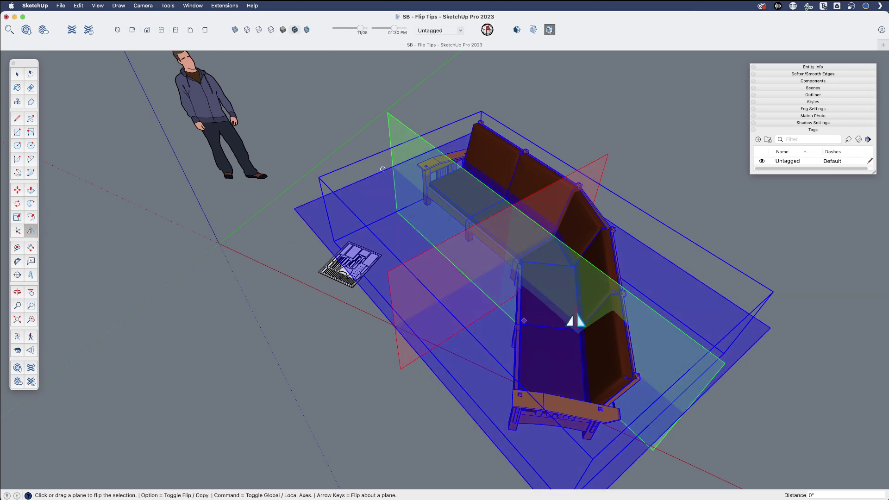
middle_drag(509, 301, 530, 329)
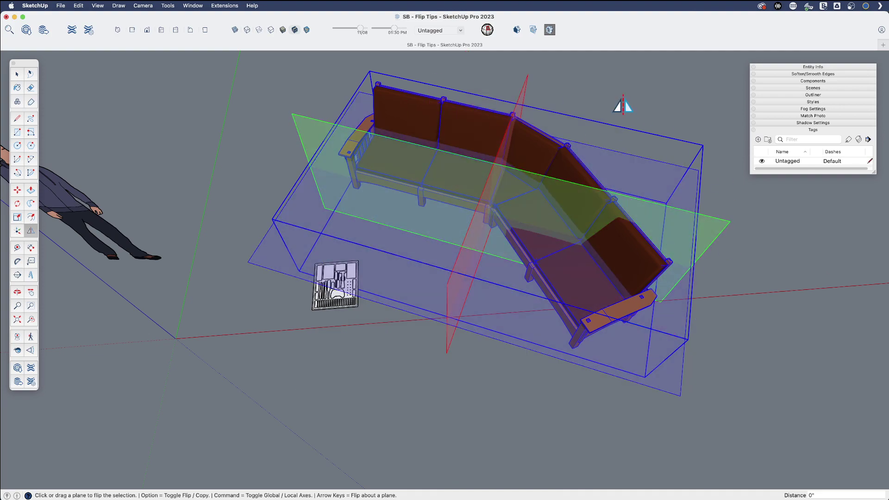
middle_drag(600, 103, 620, 317)
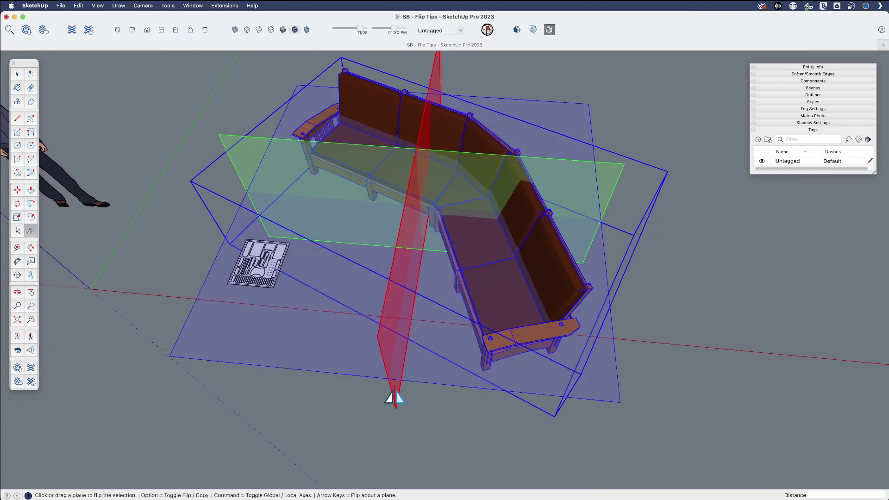
click(394, 397)
click(394, 397)
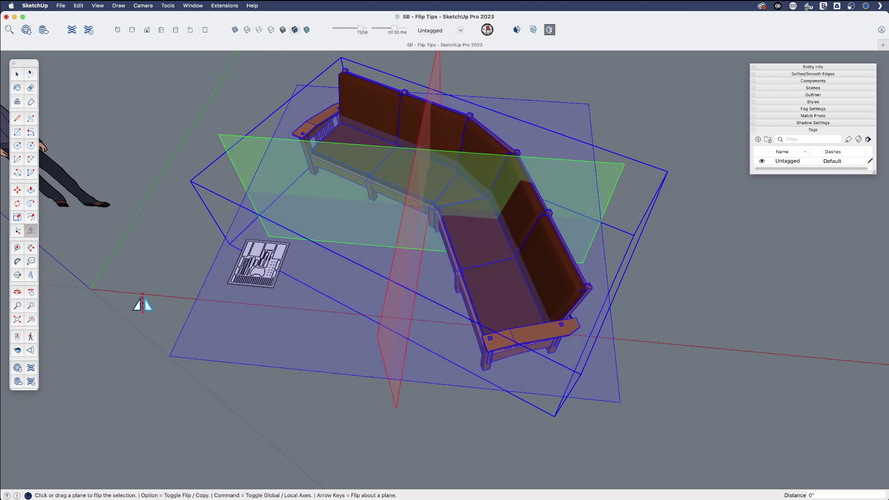
middle_drag(464, 428, 462, 306)
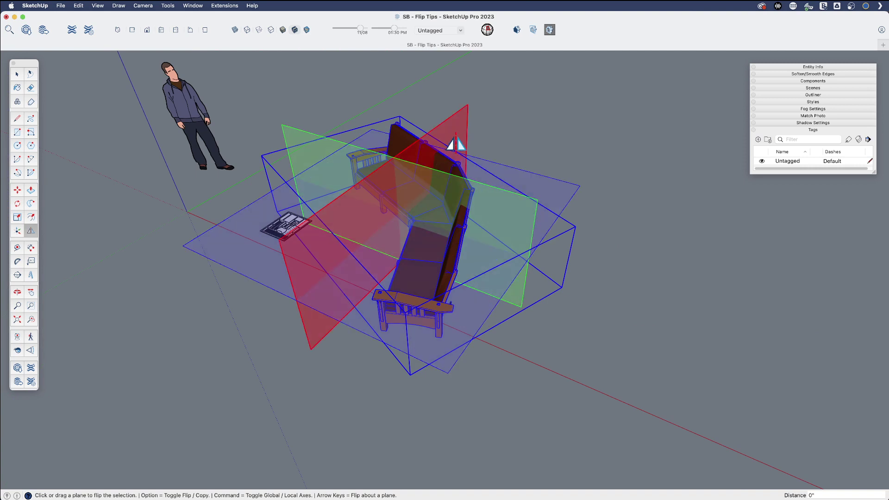
key(super)
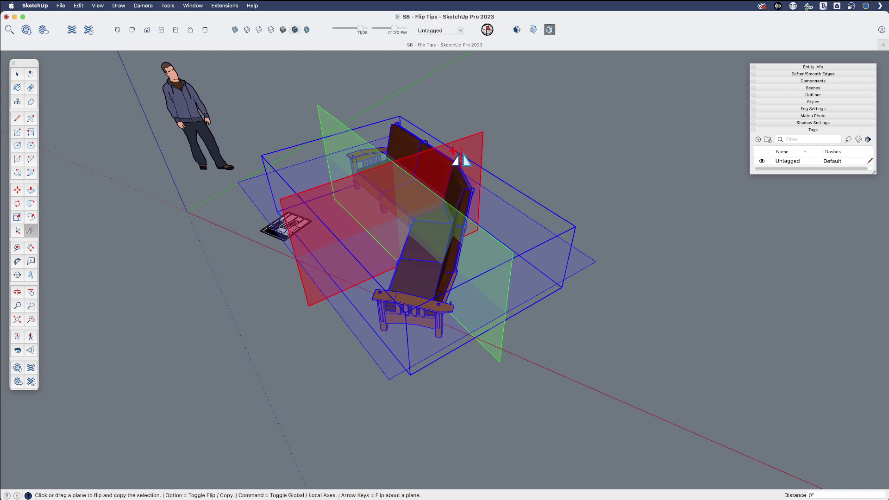
key(alt)
drag(460, 160, 380, 124)
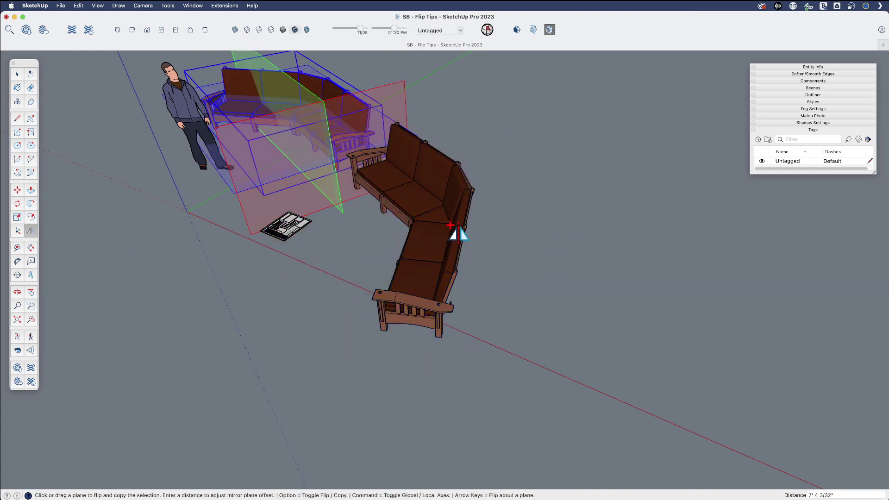
mouse_move(329, 284)
middle_down()
mouse_move(393, 278)
mouse_move(511, 299)
mouse_move(609, 293)
middle_up()
key(e)
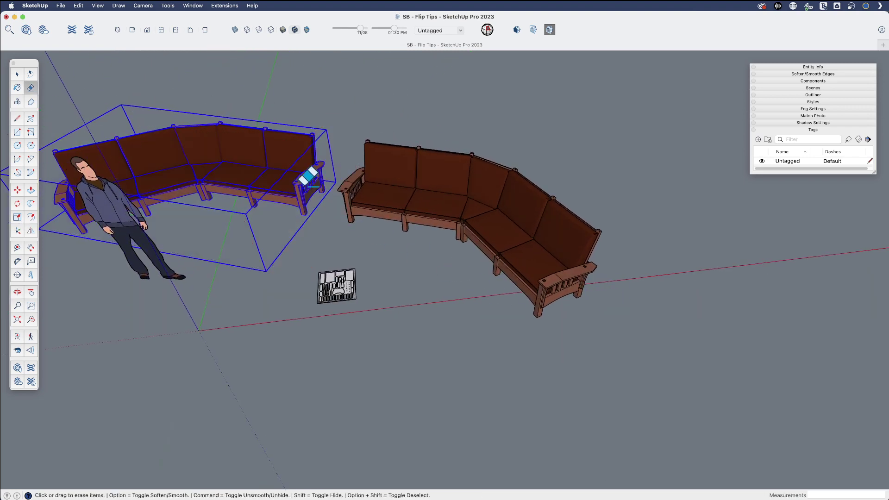
click(304, 178)
scroll(528, 278, up, 3)
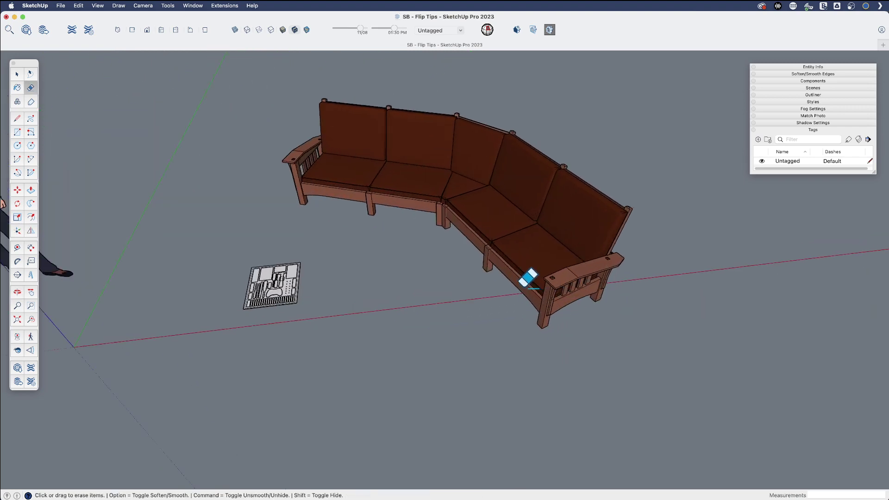
mouse_move(490, 287)
middle_down()
mouse_move(448, 358)
mouse_move(470, 357)
middle_up()
key(space)
Select the sofa under the Flip tool and toggle its flip planes to other axes and back.
click(497, 328)
middle_drag(497, 329, 457, 319)
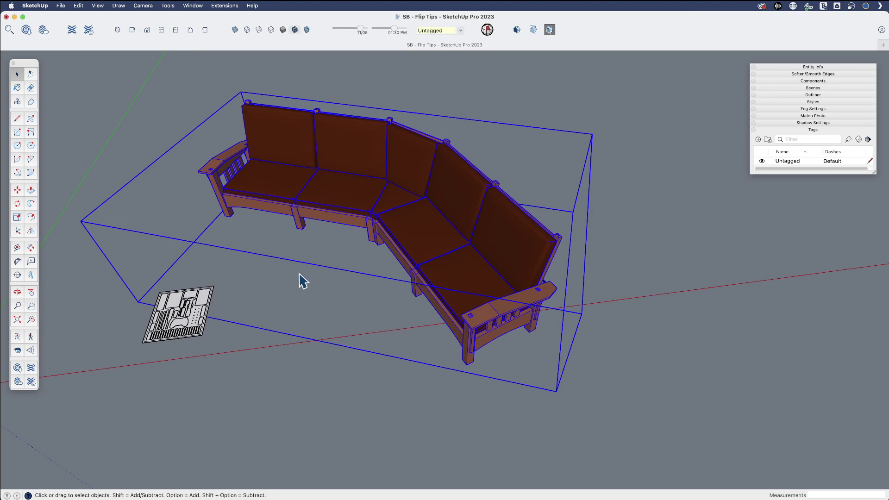
click(30, 231)
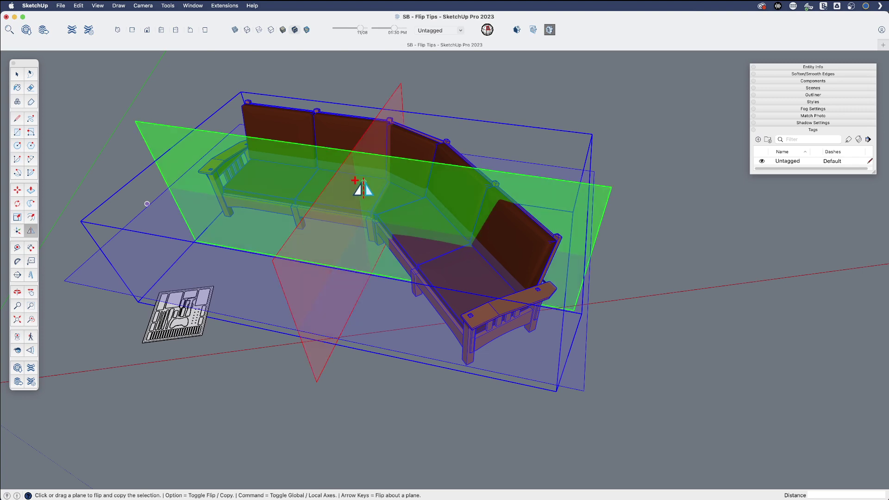
key(super)
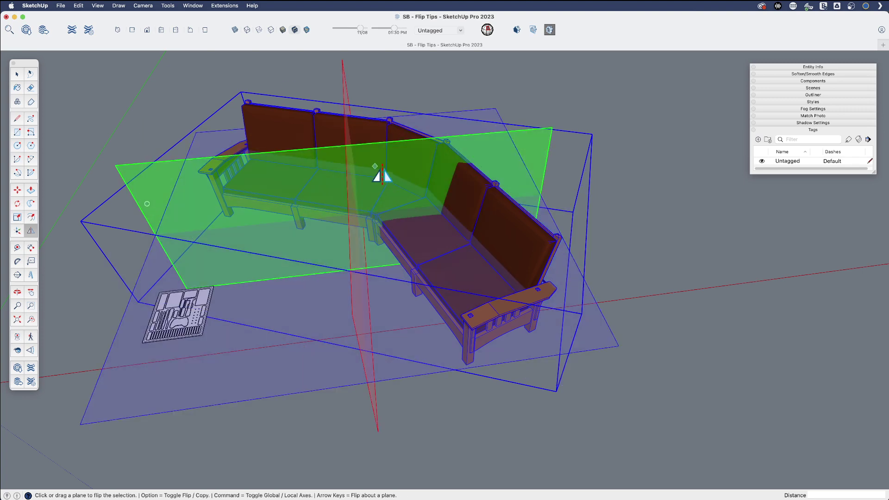
key(super)
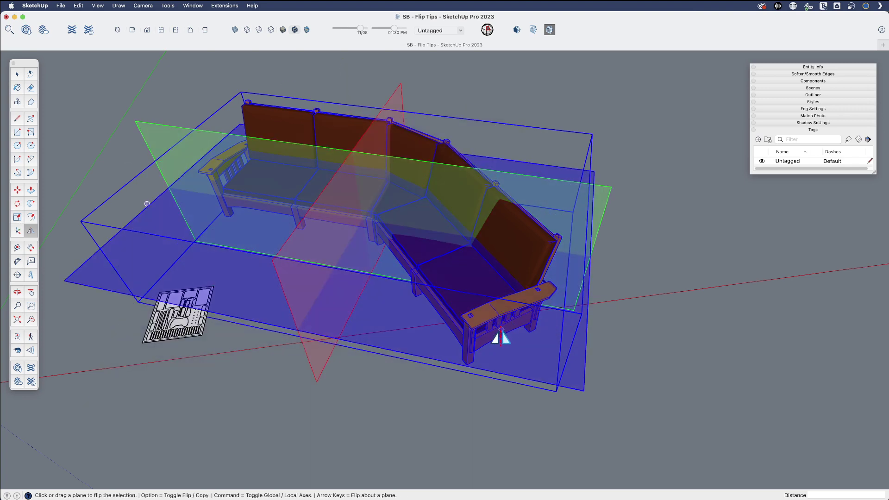
middle_drag(502, 337, 478, 222)
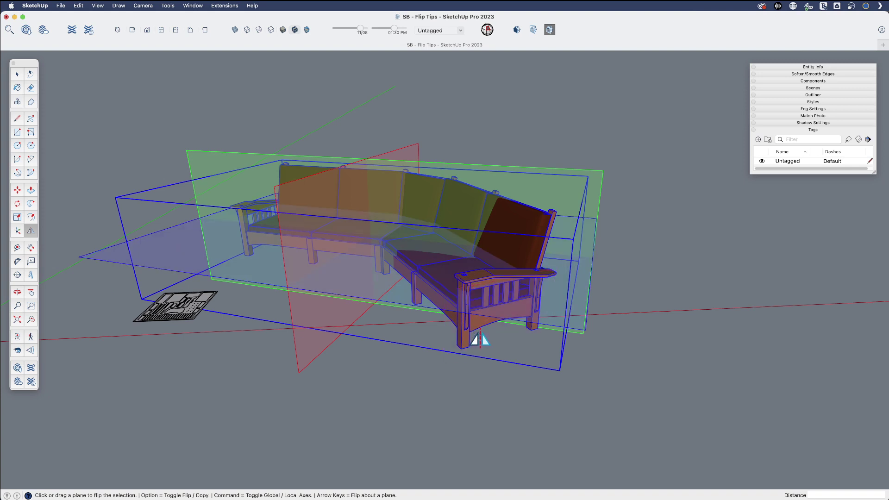
middle_drag(476, 334, 481, 340)
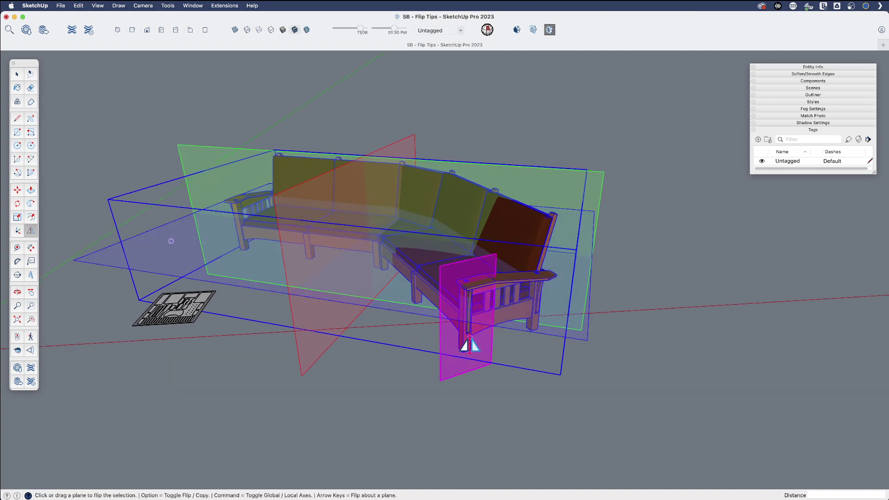
Place a mirrored copy of the sofa just past the original's arm end.
key(alt)
drag(467, 352, 481, 364)
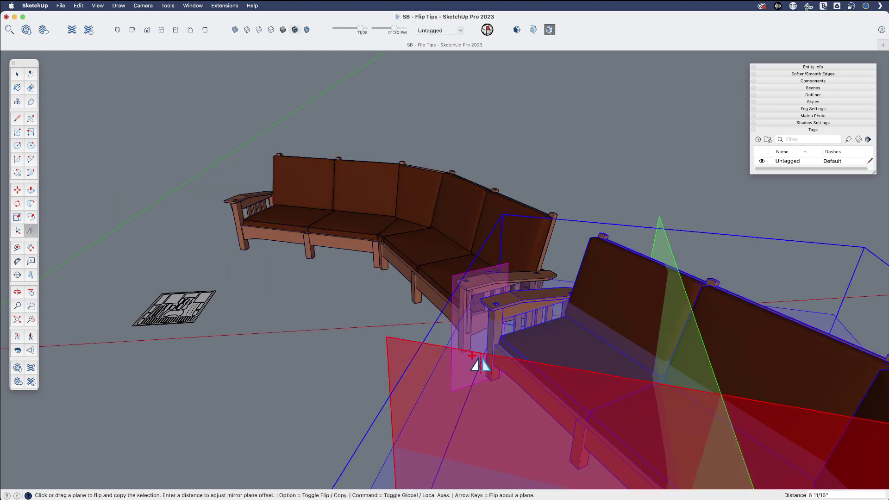
scroll(397, 258, down, 3)
middle_drag(397, 258, 347, 378)
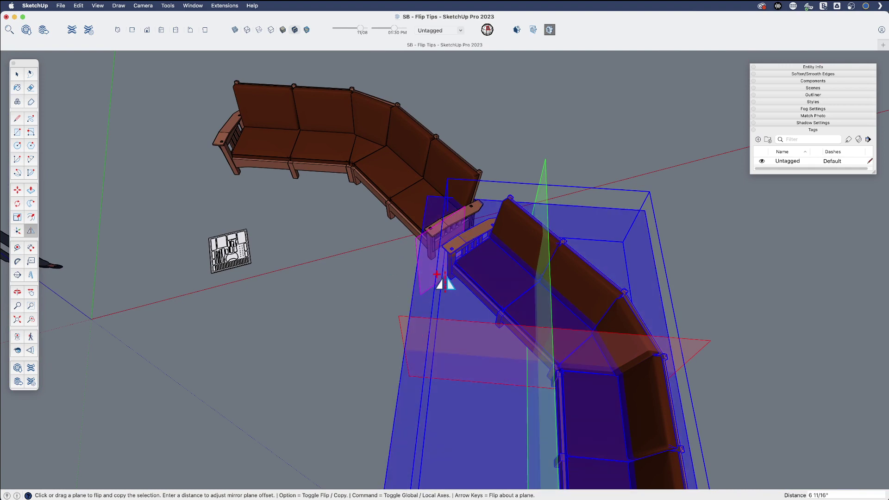
key(space)
Orbit around the two sofas and select one of them.
click(373, 301)
key(h)
middle_drag(456, 215, 549, 273)
key(space)
click(533, 249)
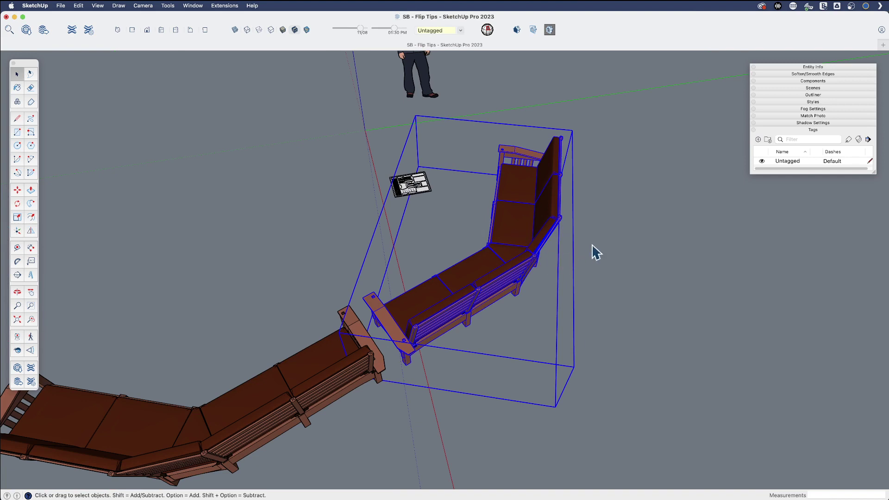
middle_drag(592, 255, 434, 279)
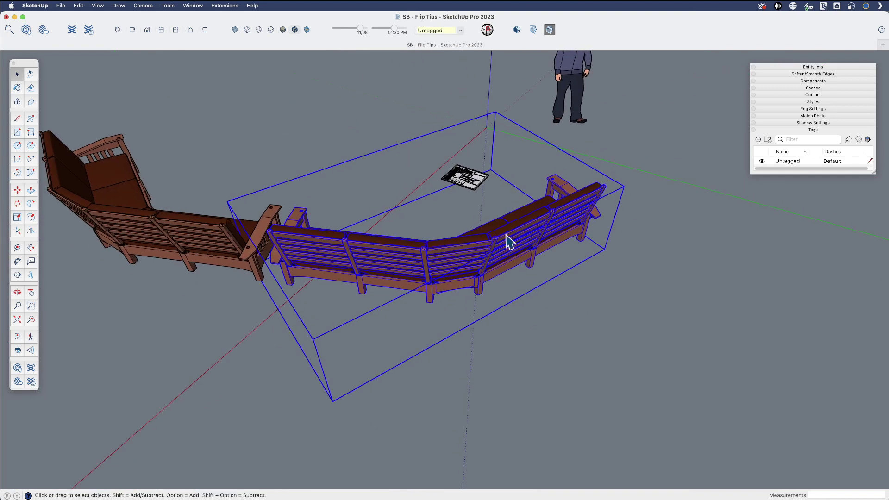
scroll(444, 264, up, 3)
click(398, 214)
middle_drag(398, 215, 486, 280)
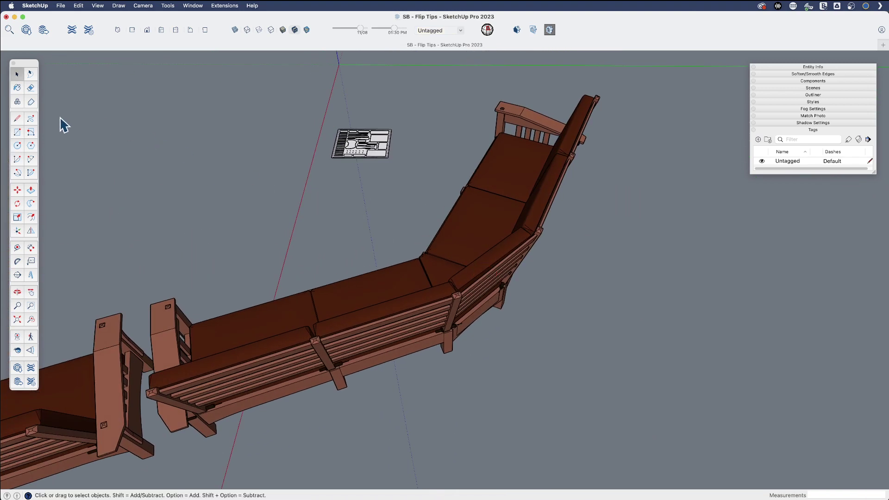
Draw a vertical rotated-rectangle face at the sofa's end.
click(30, 131)
scroll(506, 258, up, 3)
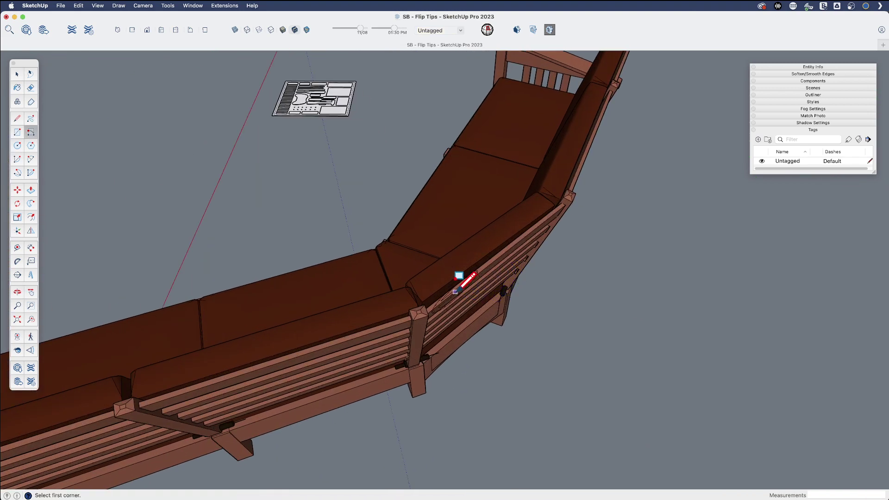
click(446, 298)
click(551, 213)
click(546, 347)
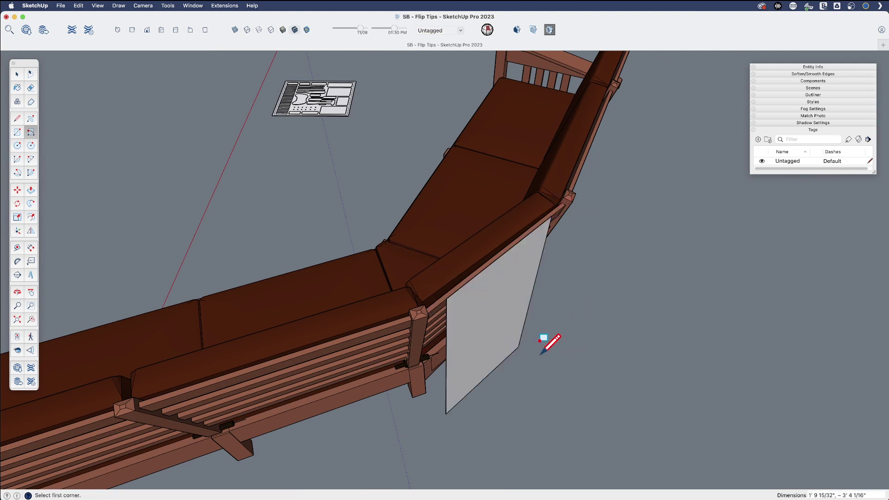
scroll(507, 327, down, 3)
scroll(508, 319, down, 2)
Mirror a copy of the sofa across the rectangle face.
key(space)
click(480, 286)
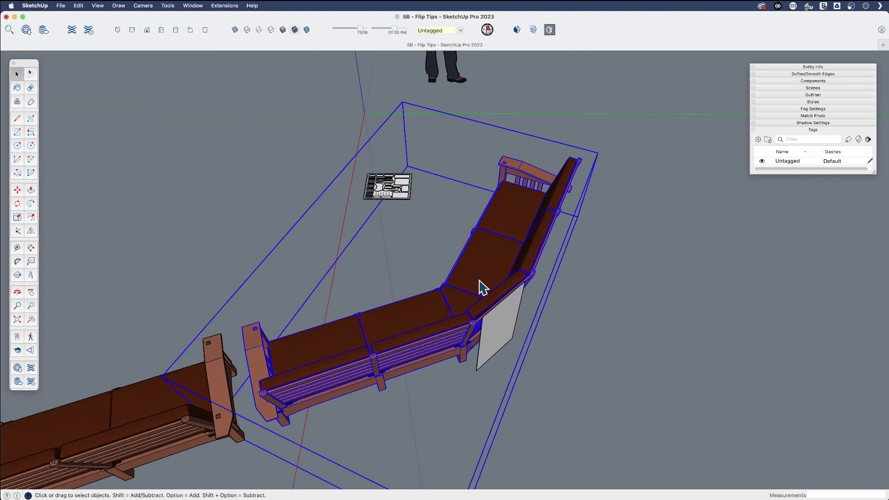
key(shift+f)
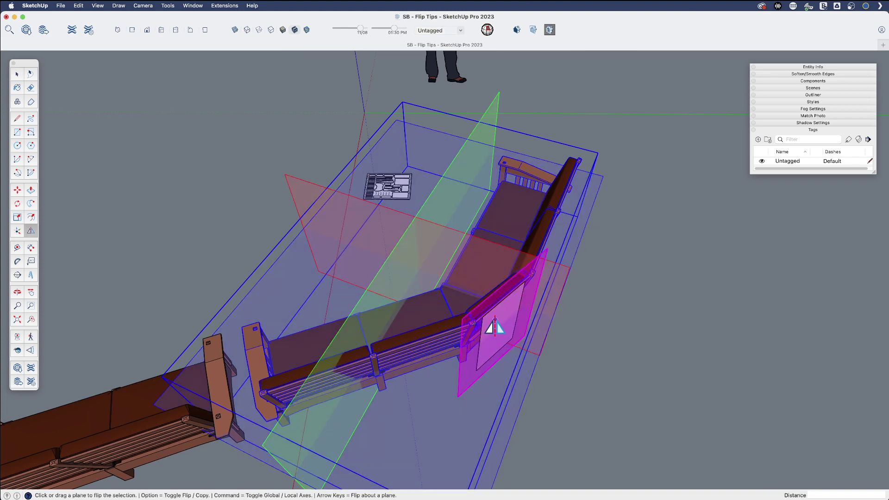
key(alt)
click(494, 327)
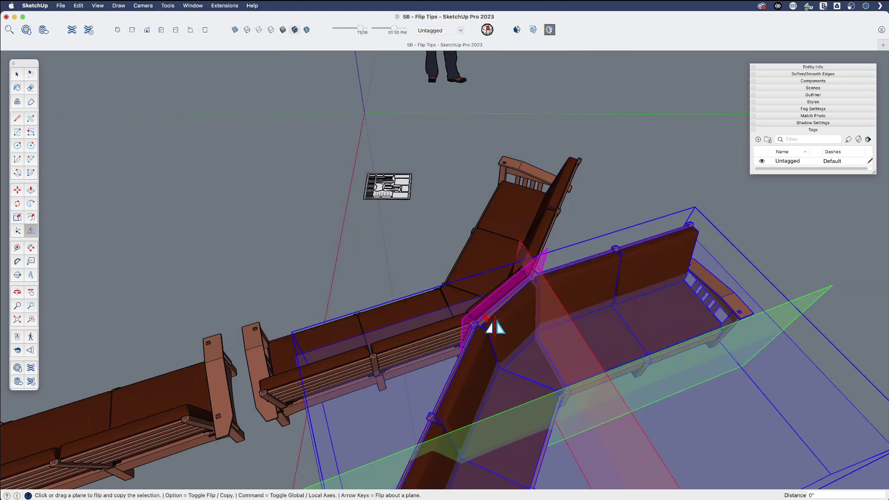
middle_drag(420, 262, 330, 349)
Erase the helper rectangle face with the Eraser.
click(505, 257)
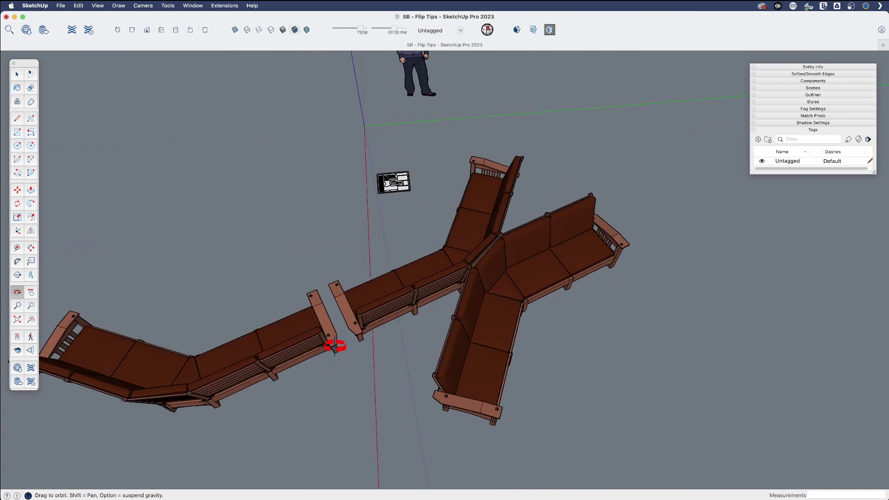
key(e)
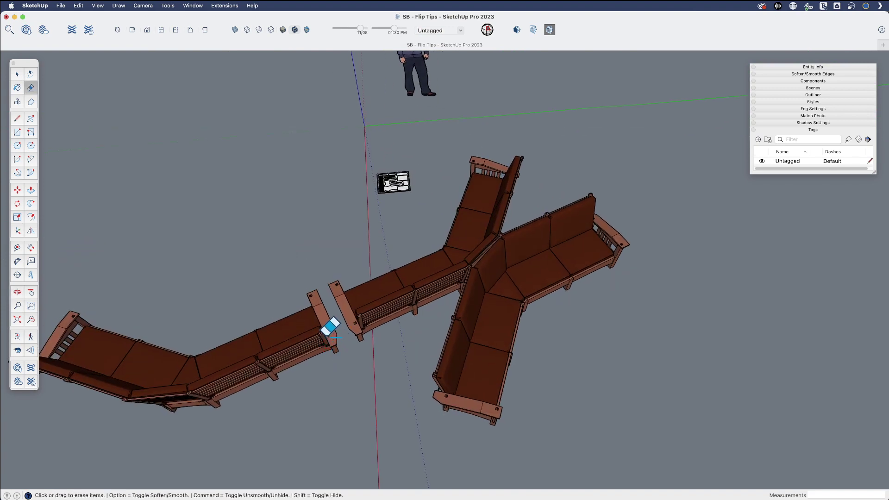
click(330, 326)
mouse_move(441, 337)
middle_down()
mouse_move(387, 327)
mouse_move(723, 325)
mouse_move(506, 307)
mouse_move(581, 319)
mouse_move(537, 344)
middle_up()
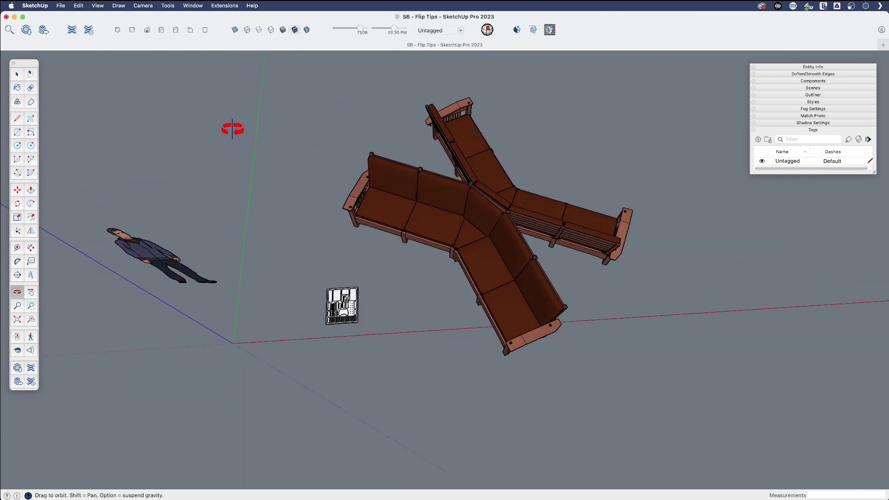
From Top view, mirror a copy of both X-shaped sofa groups about 8 feet to the right.
click(131, 30)
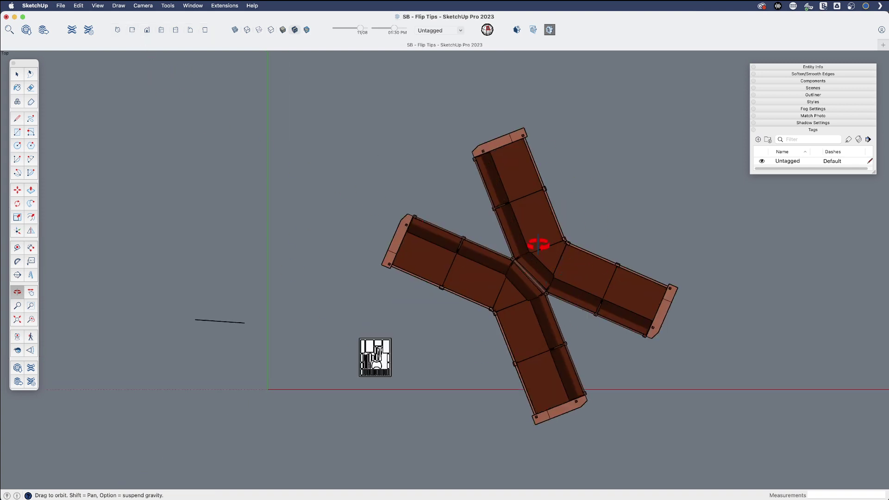
key(space)
key(super+a)
scroll(172, 271, down, 3)
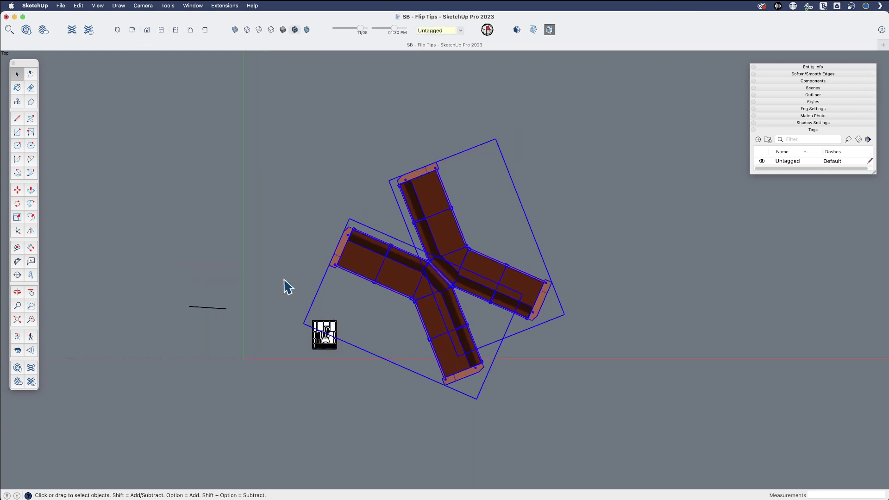
key(shift+f)
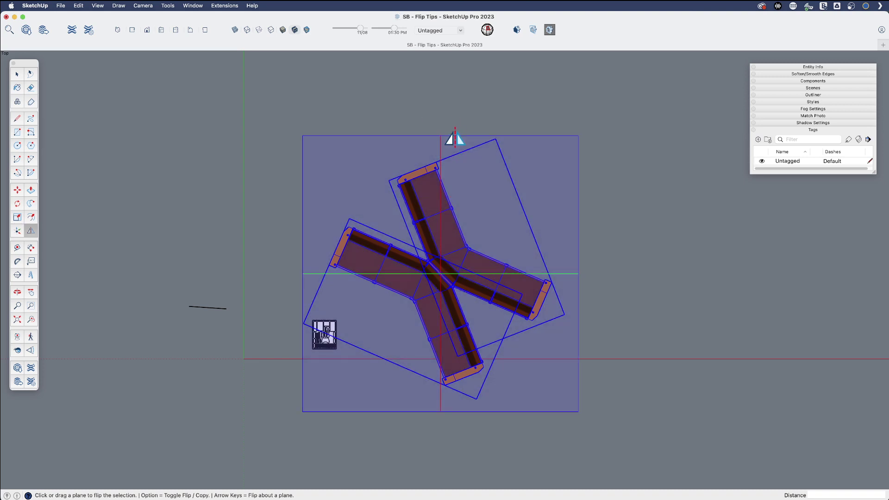
key(alt)
drag(444, 198, 555, 209)
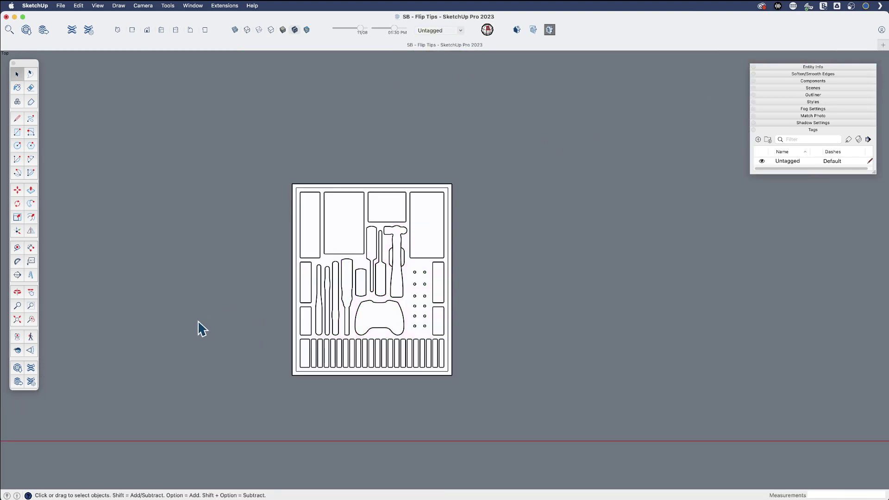
Mirror the hammer and two screwdriver cutouts side to side across the red plane.
scroll(222, 322, up, 5)
scroll(494, 293, down, 1)
shift+middle_drag(494, 293, 449, 308)
drag(448, 300, 384, 316)
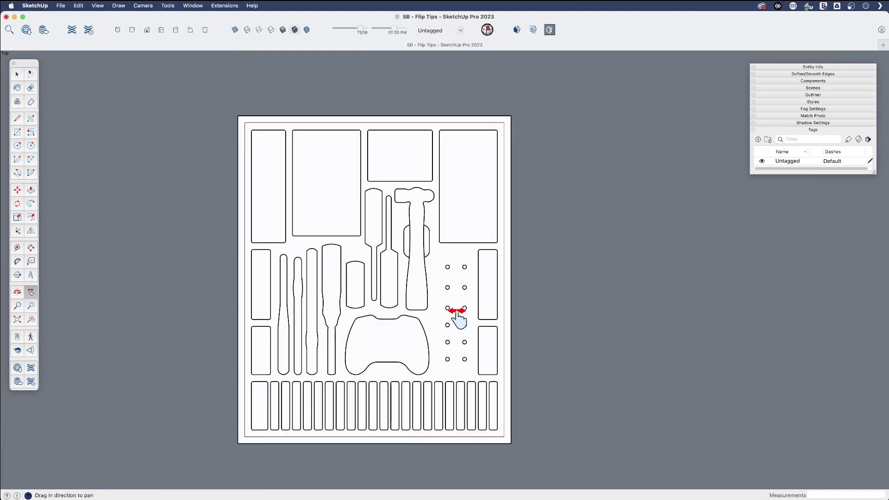
key(space)
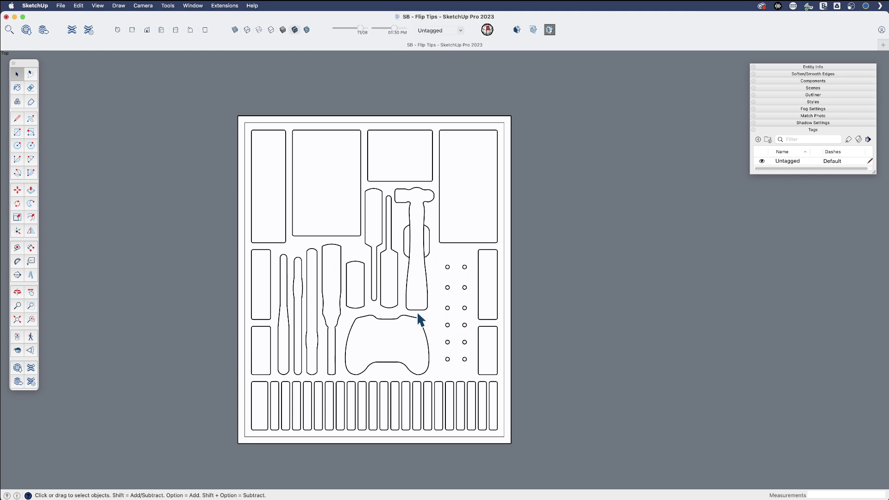
click(412, 238)
shift+click(390, 234)
shift+click(379, 235)
key(shift+f)
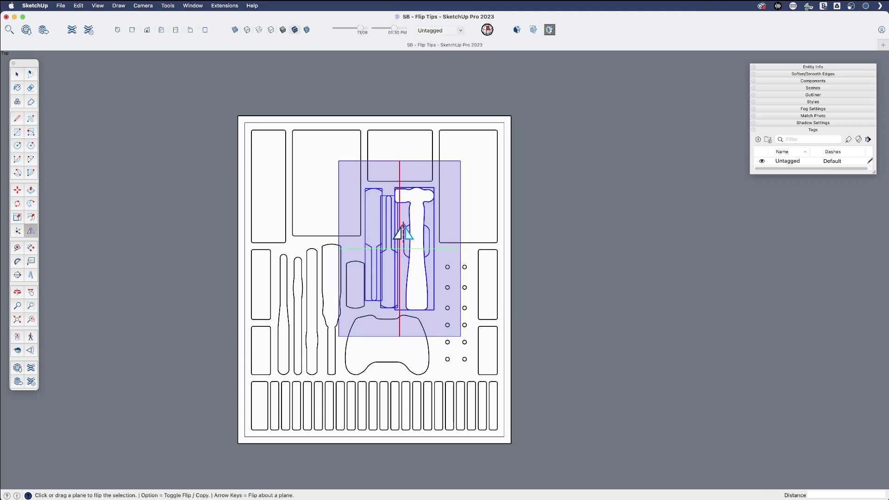
click(399, 235)
Flip the gamepad cutout upside down across the green plane.
key(space)
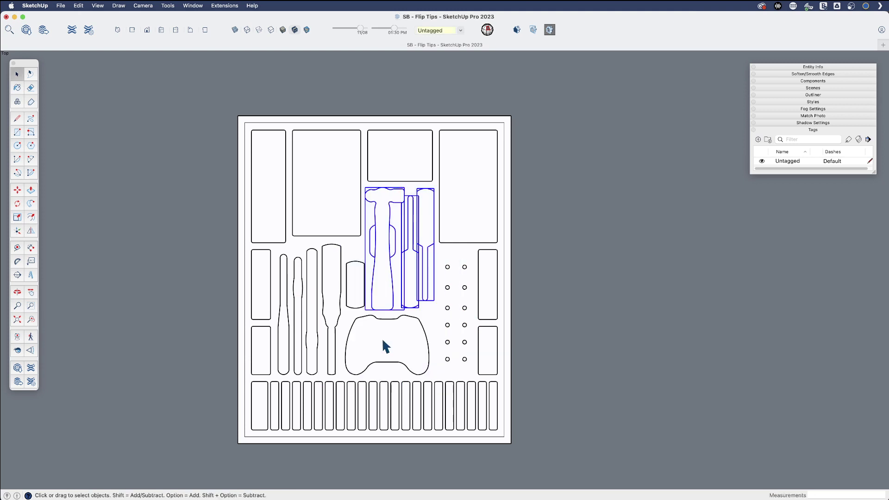
click(382, 337)
key(shift+f)
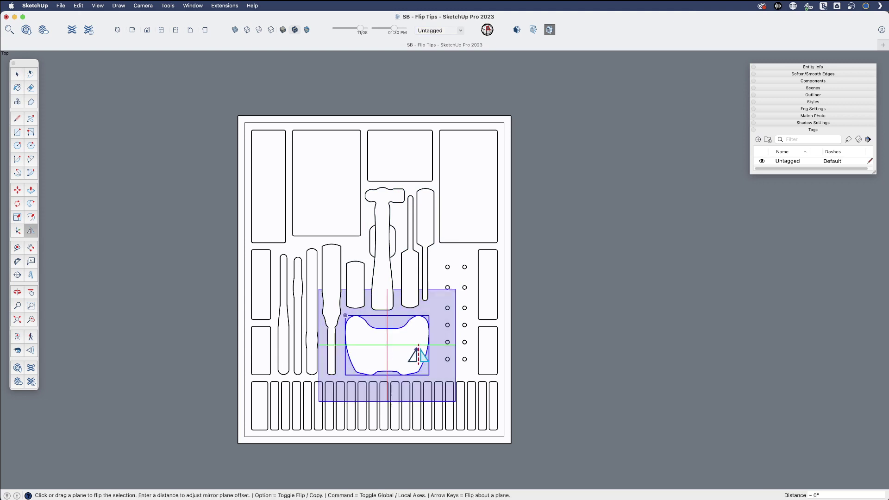
click(418, 345)
Select the column of peg holes and the three narrow slots.
key(space)
drag(437, 254, 473, 370)
shift+drag(274, 249, 323, 379)
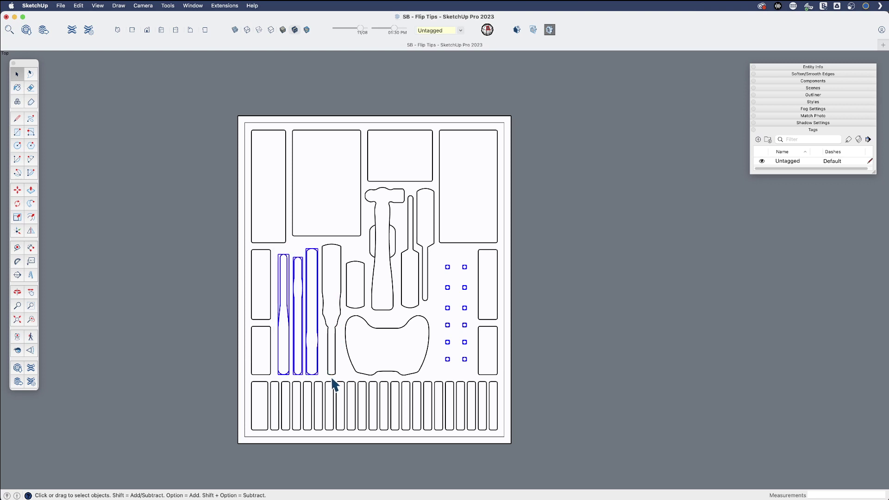
Mirror the peg holes and slots to opposite sides and nudge them slightly right.
key(shift+f)
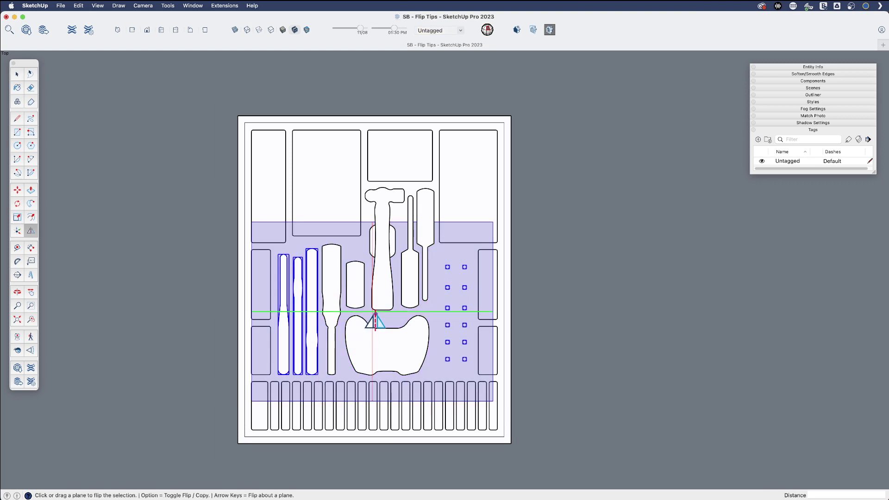
click(373, 324)
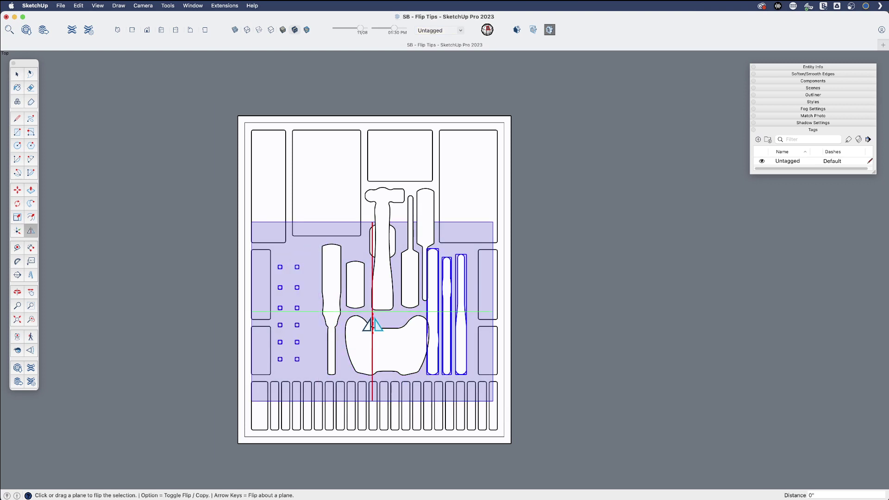
key(m)
click(548, 307)
click(554, 305)
key(space)
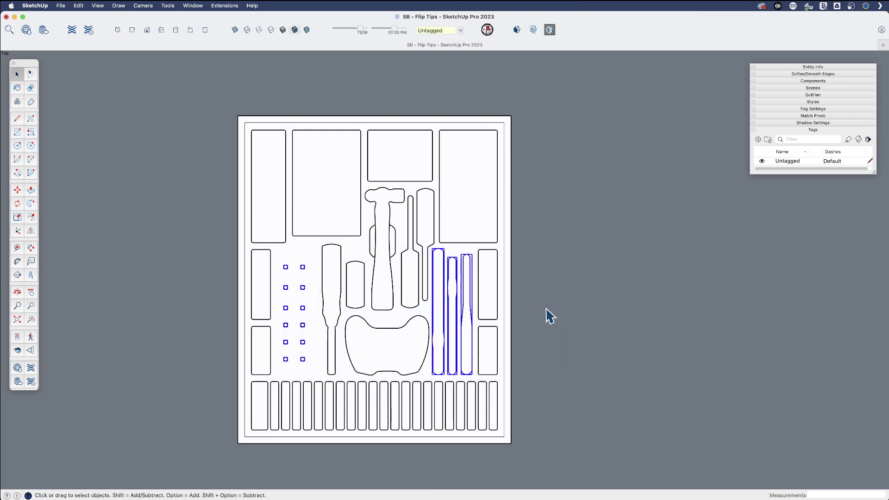
Shift the chisel and small rectangle cutouts slightly to the left.
click(344, 289)
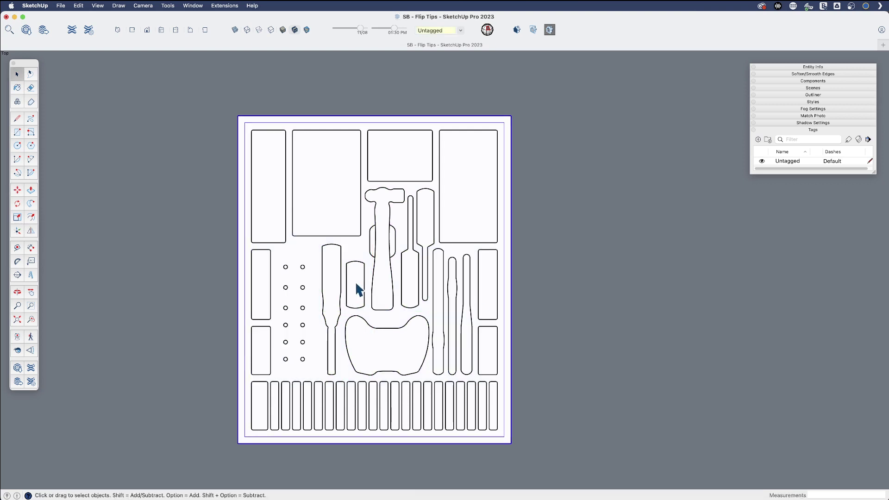
shift+click(354, 281)
shift+click(337, 288)
key(m)
click(353, 247)
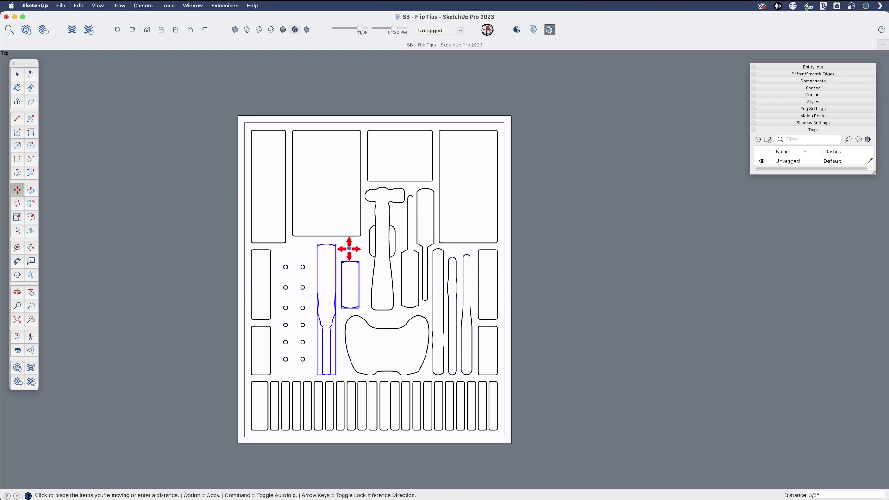
click(348, 247)
key(space)
Flip the hammer cutout upside down and set it just above the gamepad cutout.
click(371, 235)
key(shift+f)
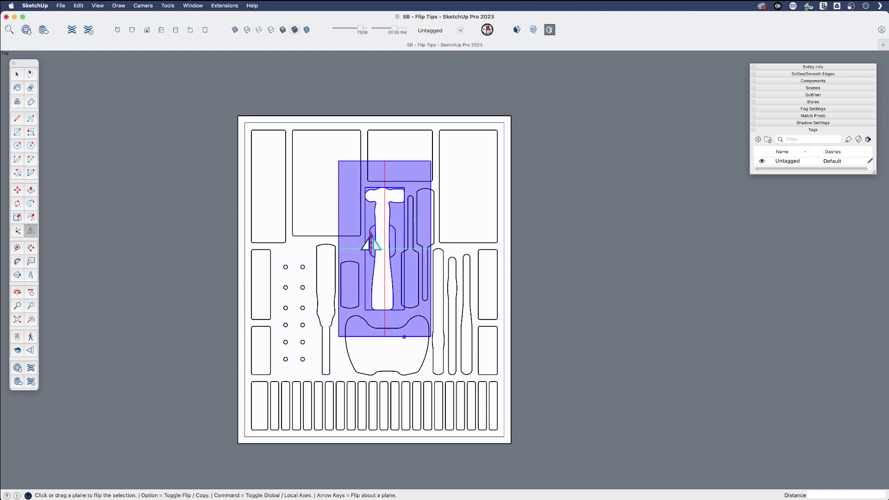
click(401, 254)
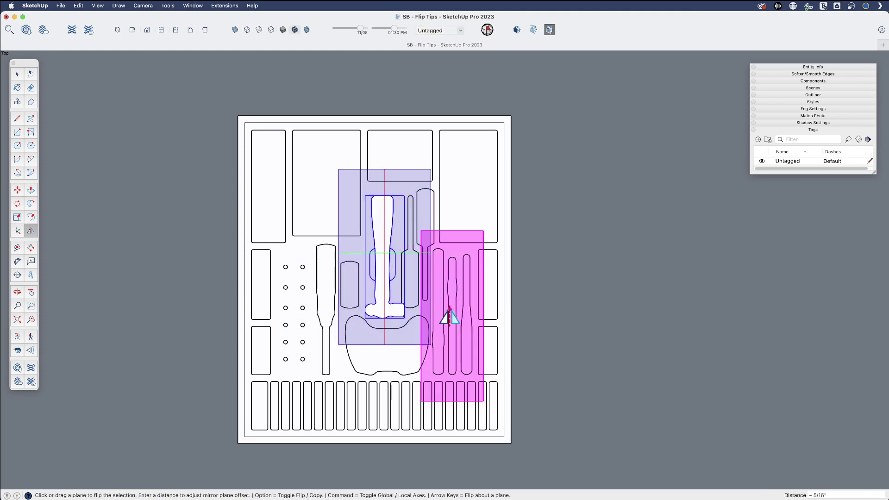
scroll(400, 309, up, 1)
scroll(400, 310, up, 1)
key(m)
click(375, 293)
click(373, 291)
key(space)
click(605, 272)
scroll(422, 289, down, 3)
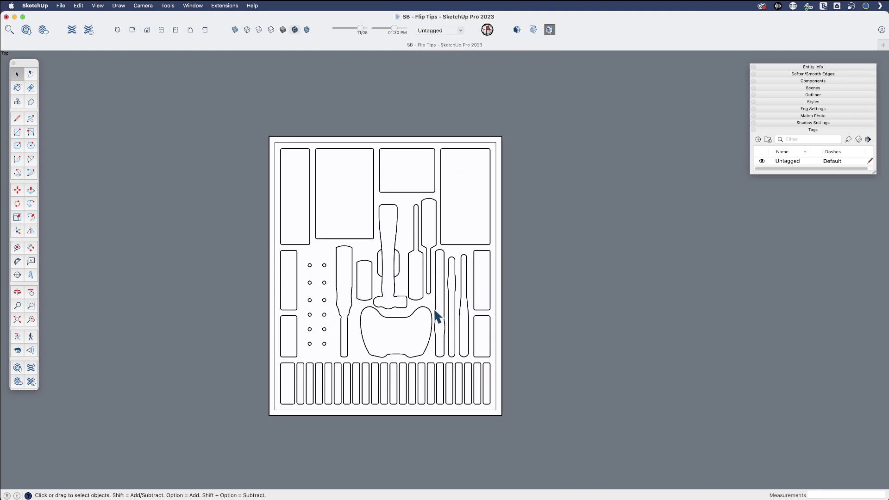
scroll(435, 311, up, 4)
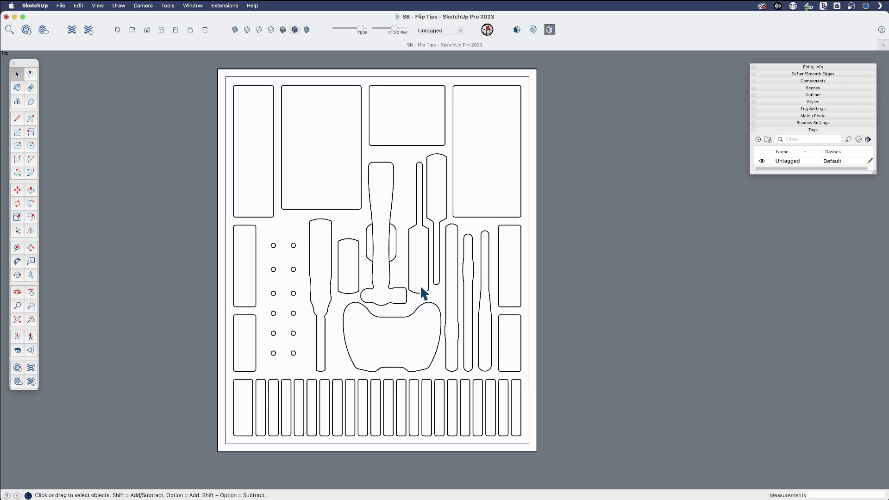